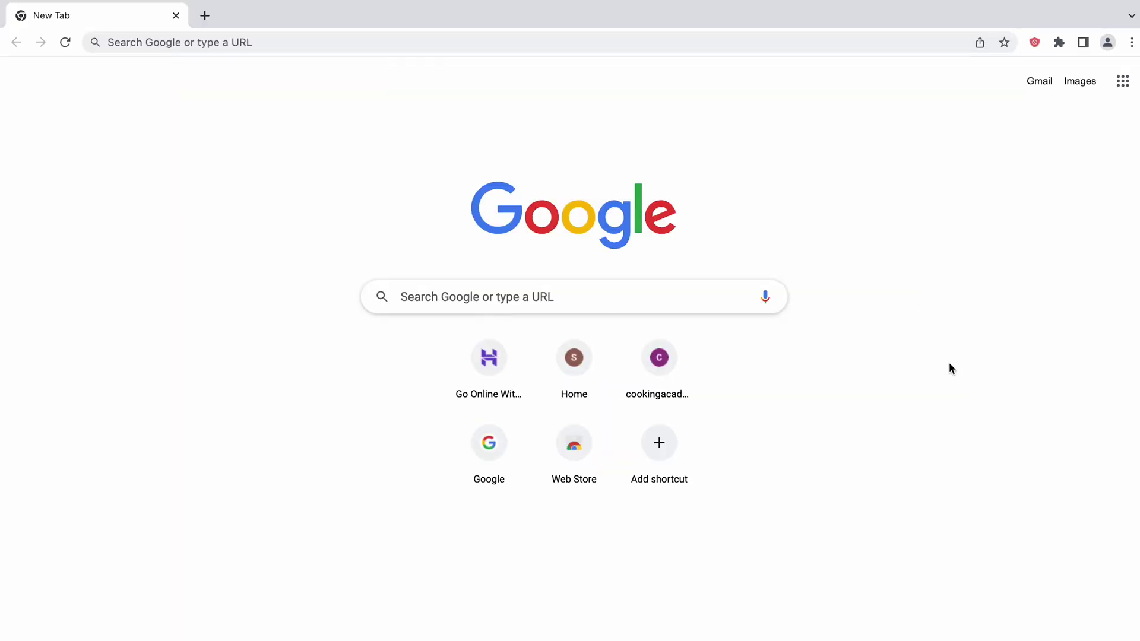
Clear browsing data for All time, including history, cookies, and cached images and files
click(1131, 43)
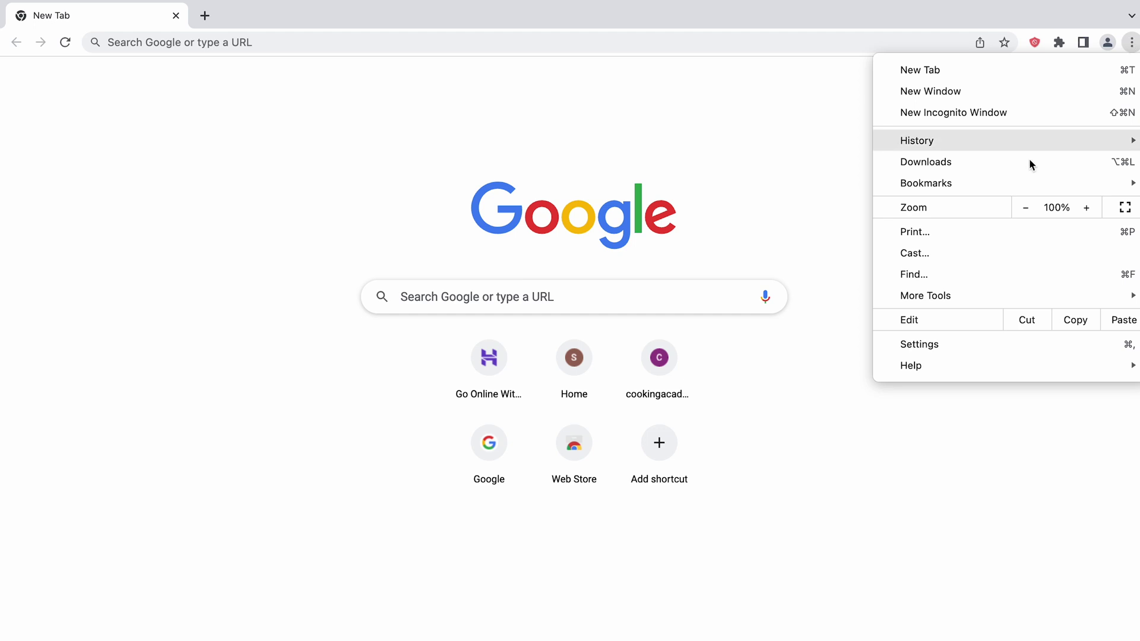
mouse_move(921, 295)
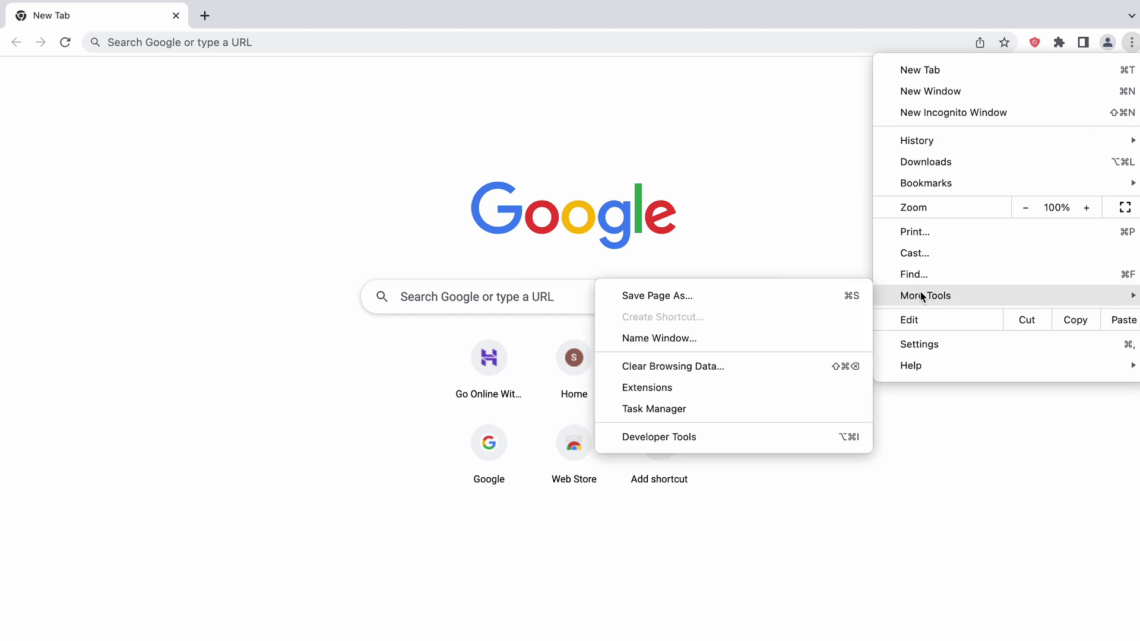
click(762, 364)
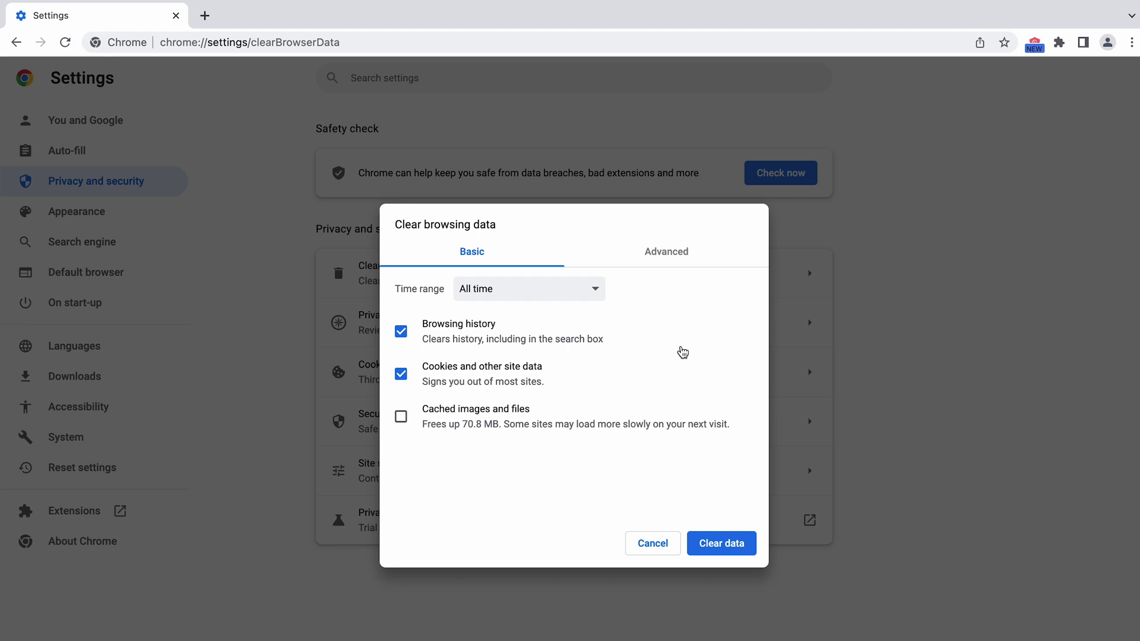
click(576, 294)
click(575, 291)
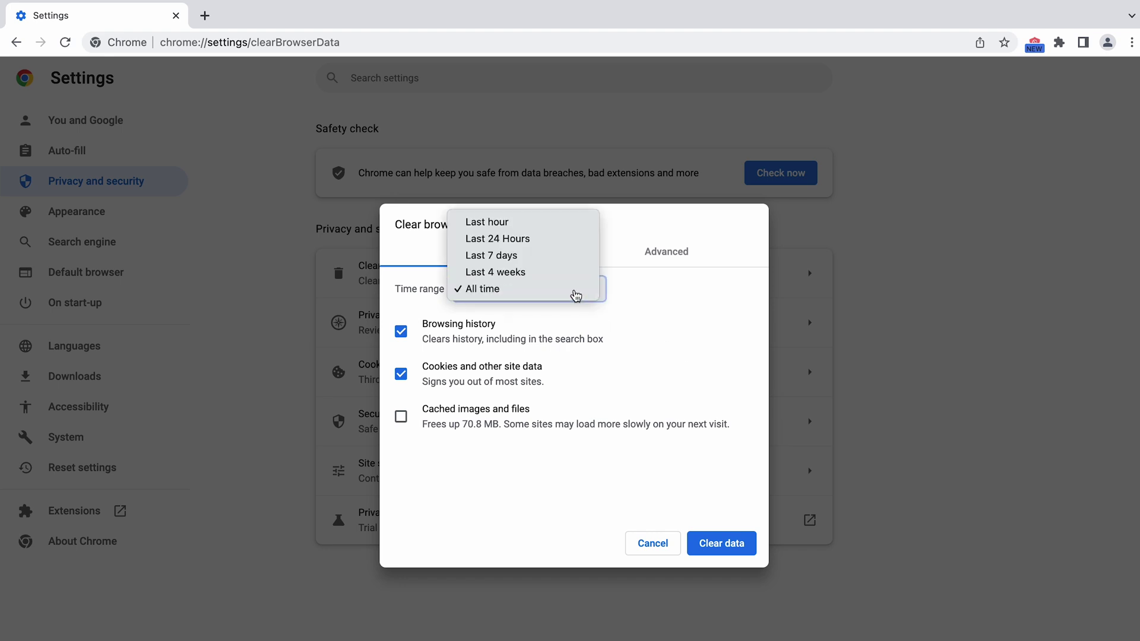
click(403, 423)
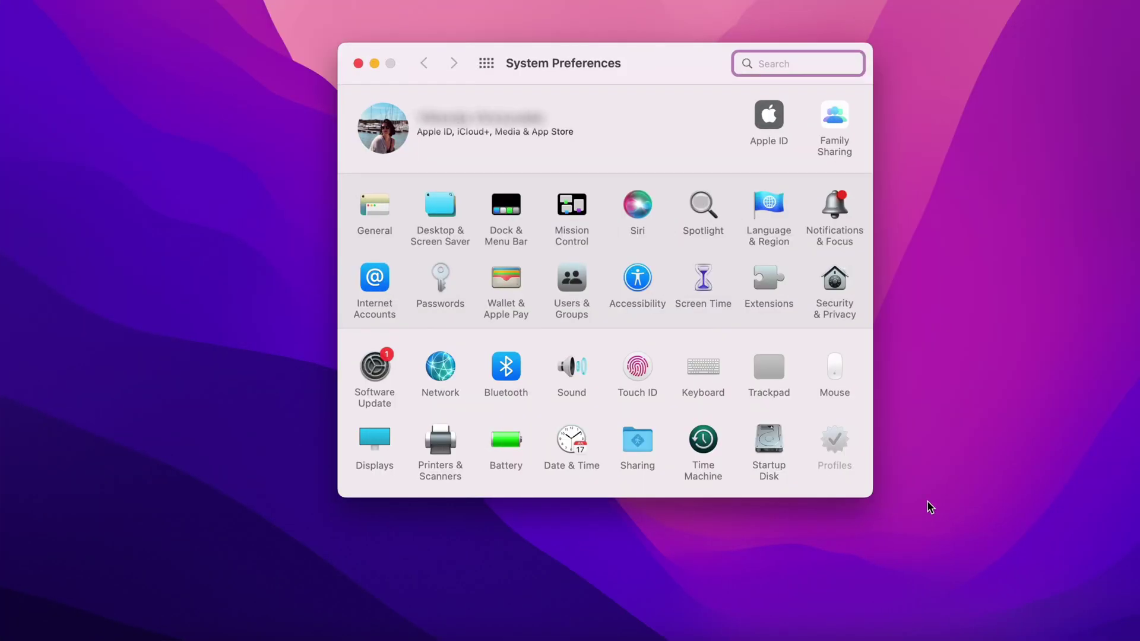
Enable Automatic Proxy Configuration in the Wi-Fi network's advanced Proxies settings
click(440, 380)
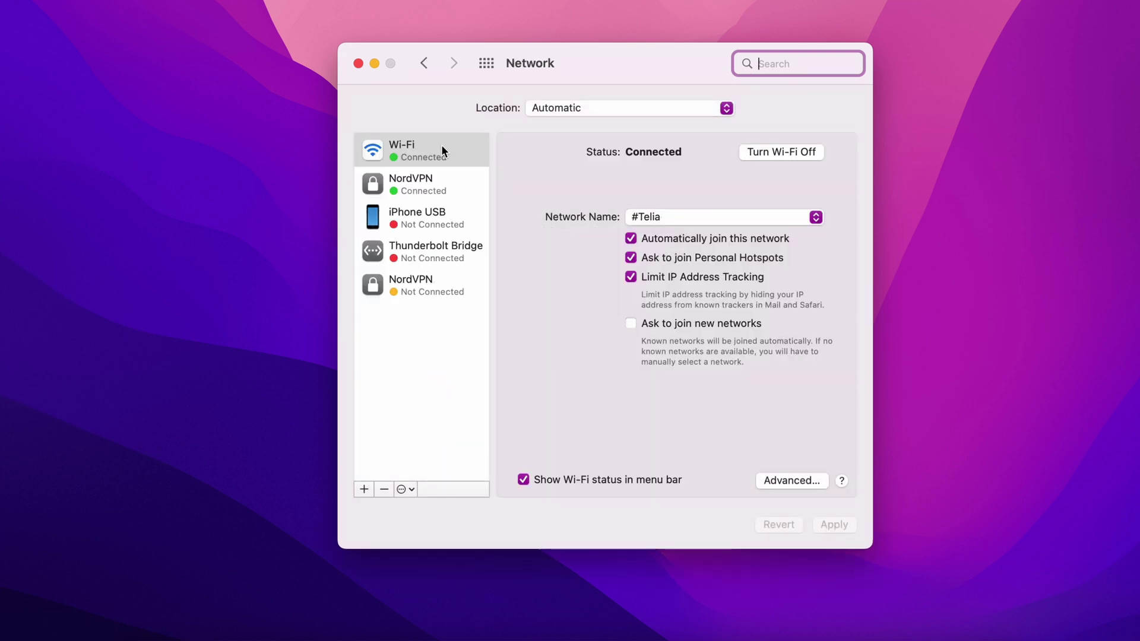
click(442, 147)
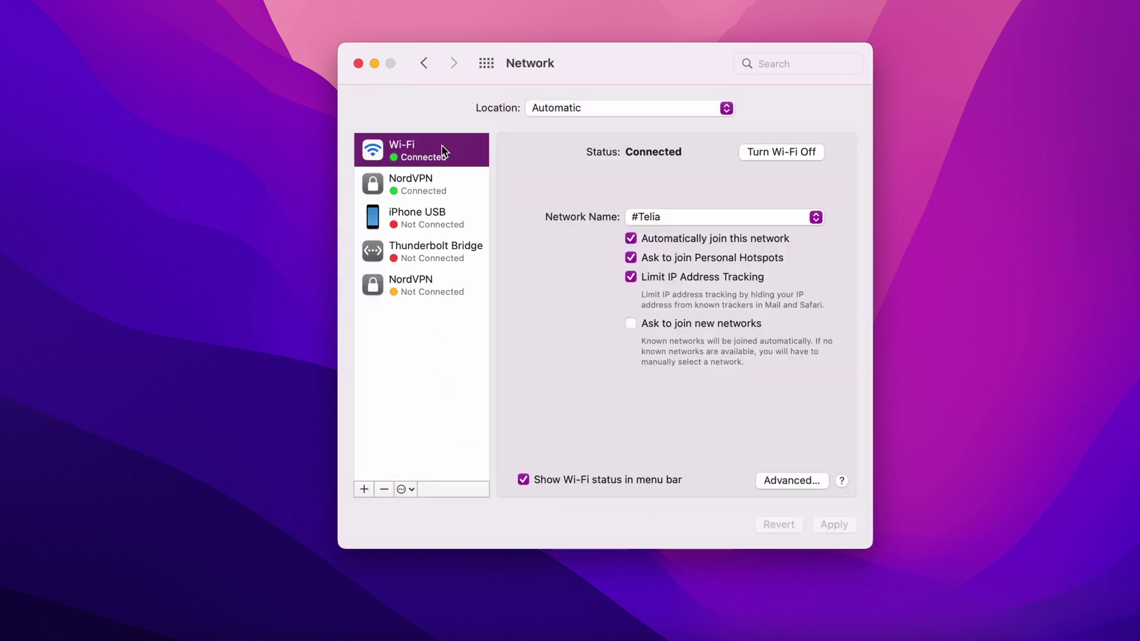
click(787, 480)
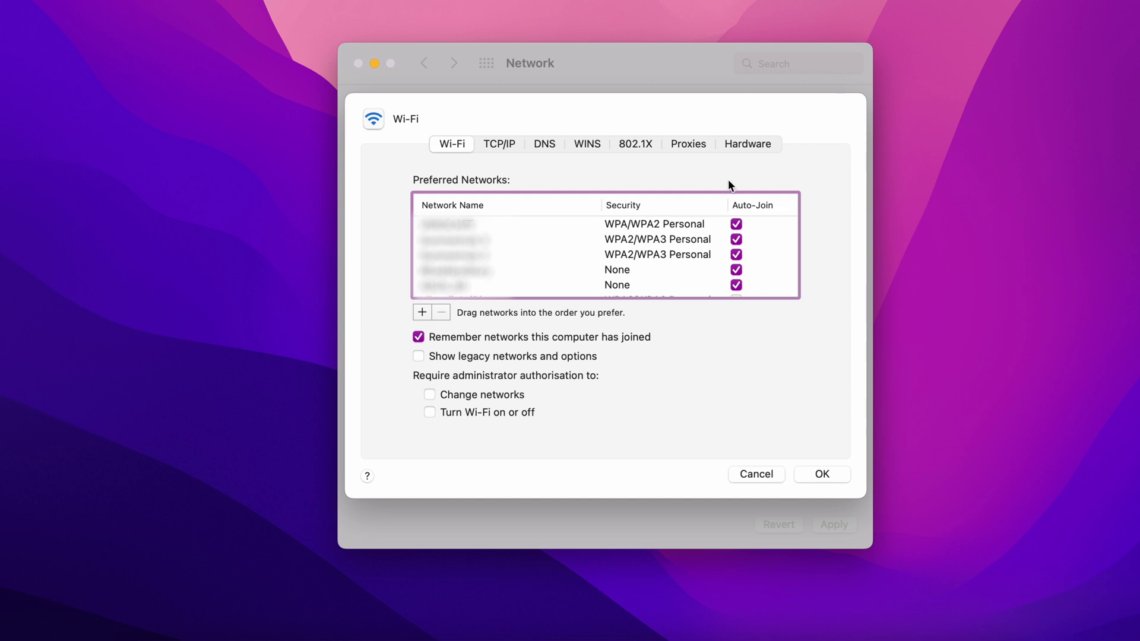
click(690, 145)
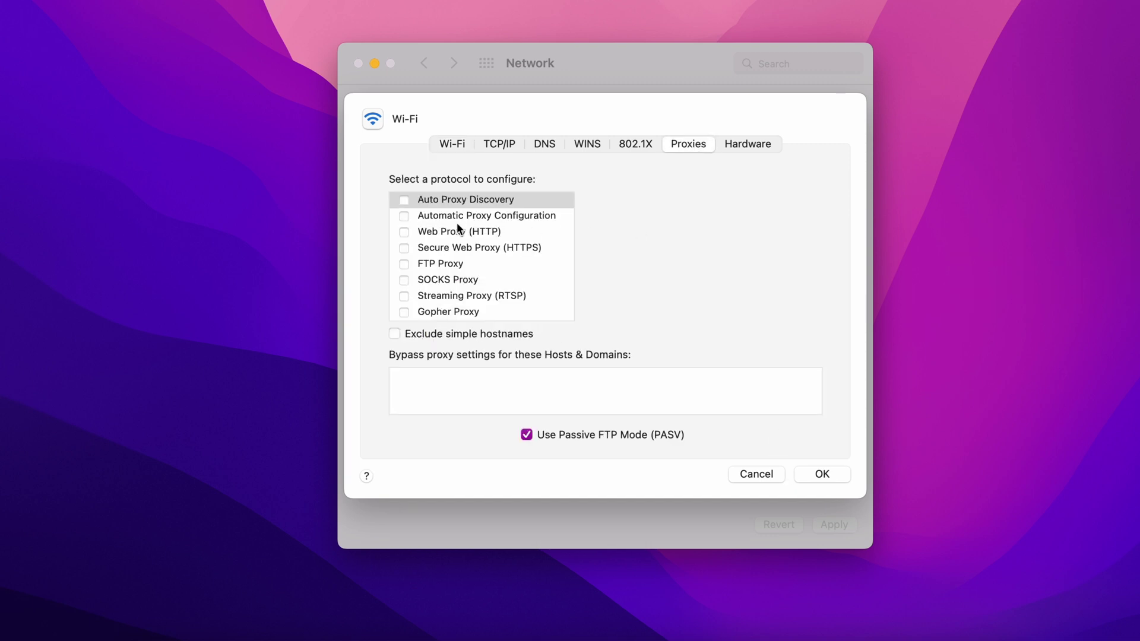
click(404, 216)
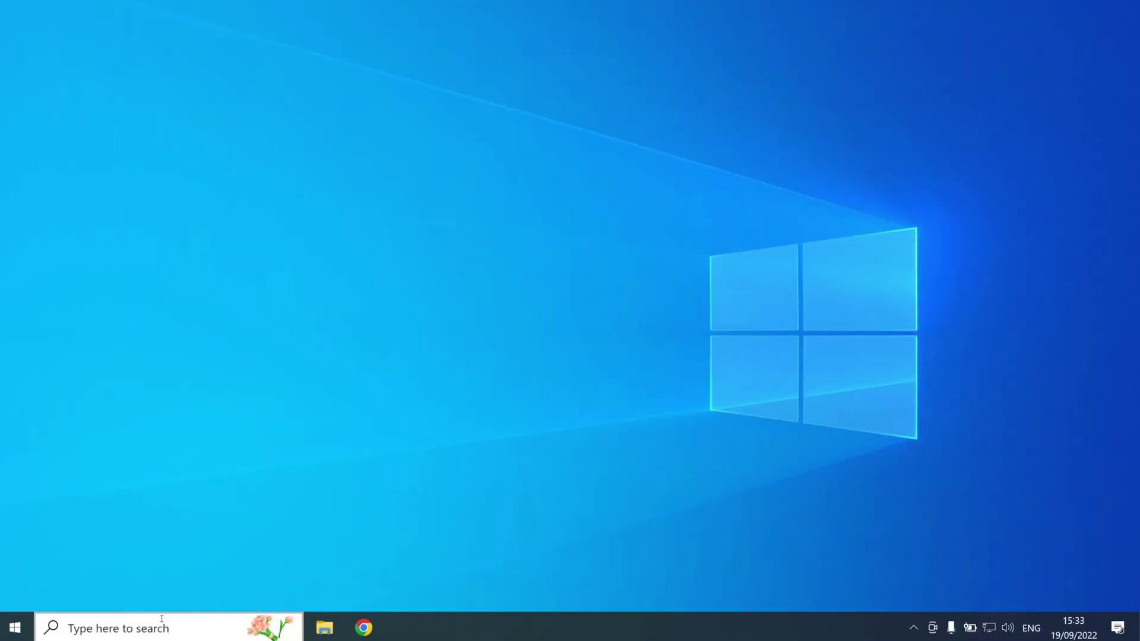
Turn on Automatically detect settings in the Internet Options LAN settings via Control Panel
click(162, 627)
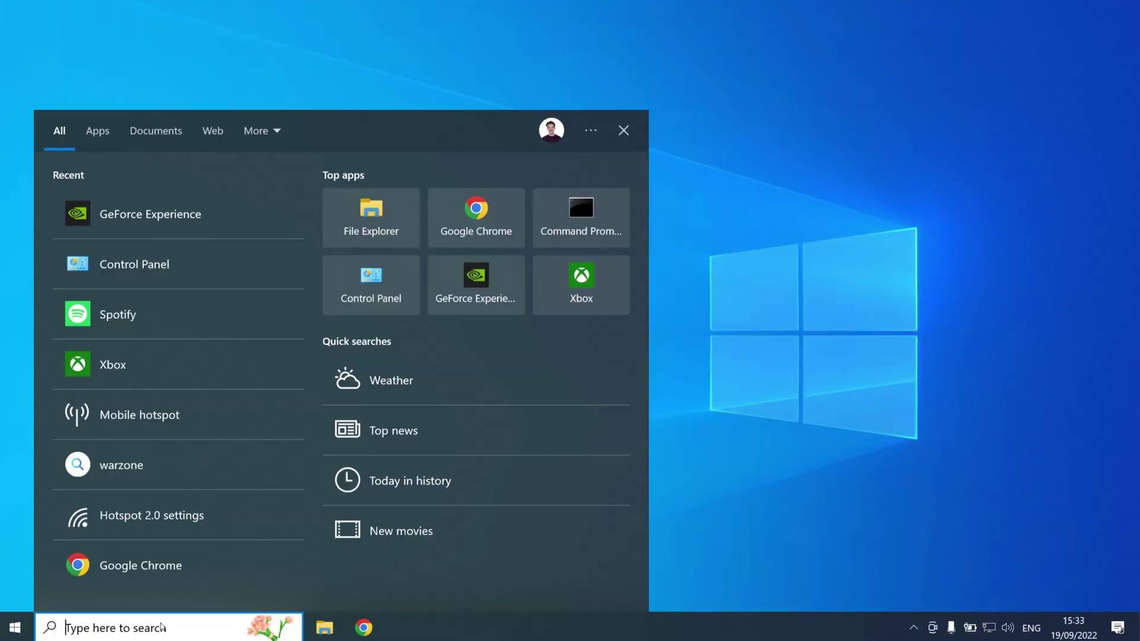
text(control)
key(Return)
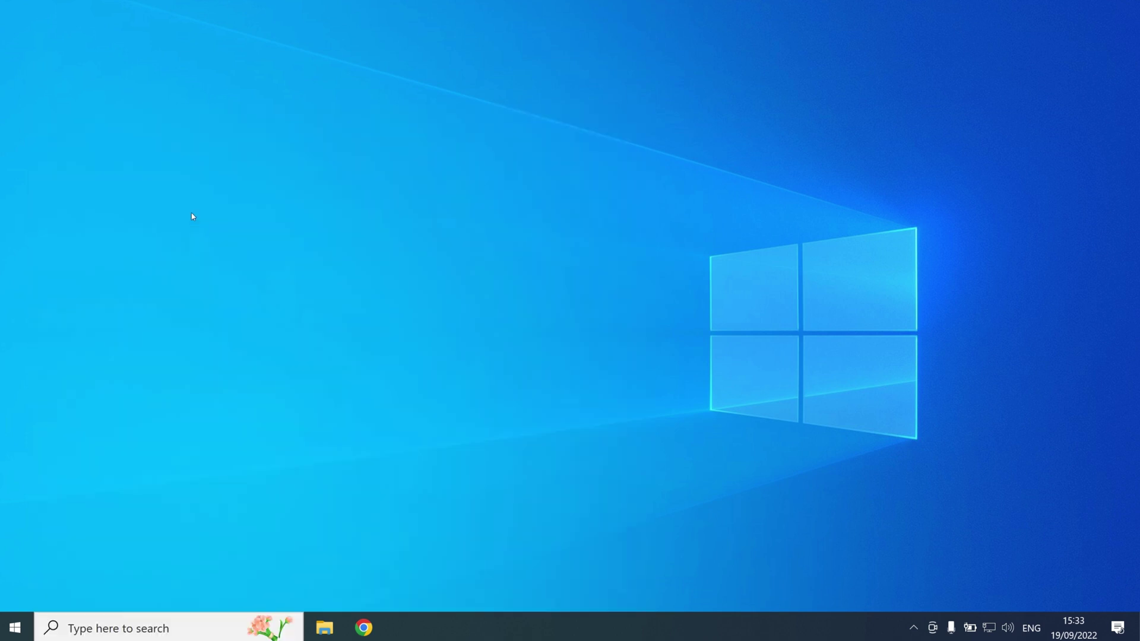
click(356, 265)
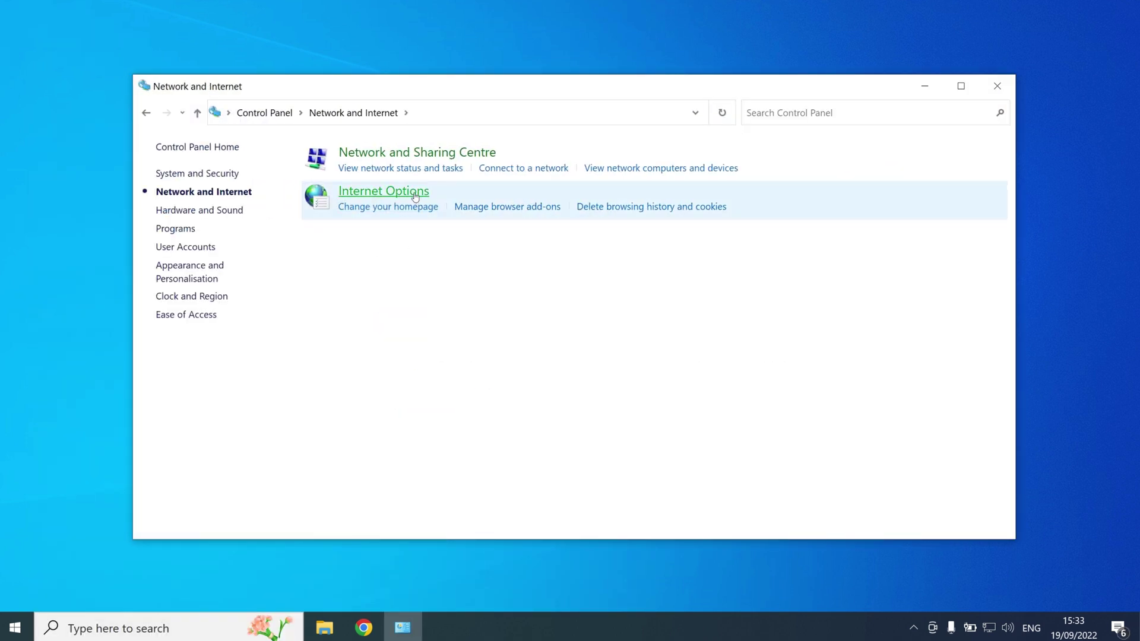
click(415, 197)
click(215, 92)
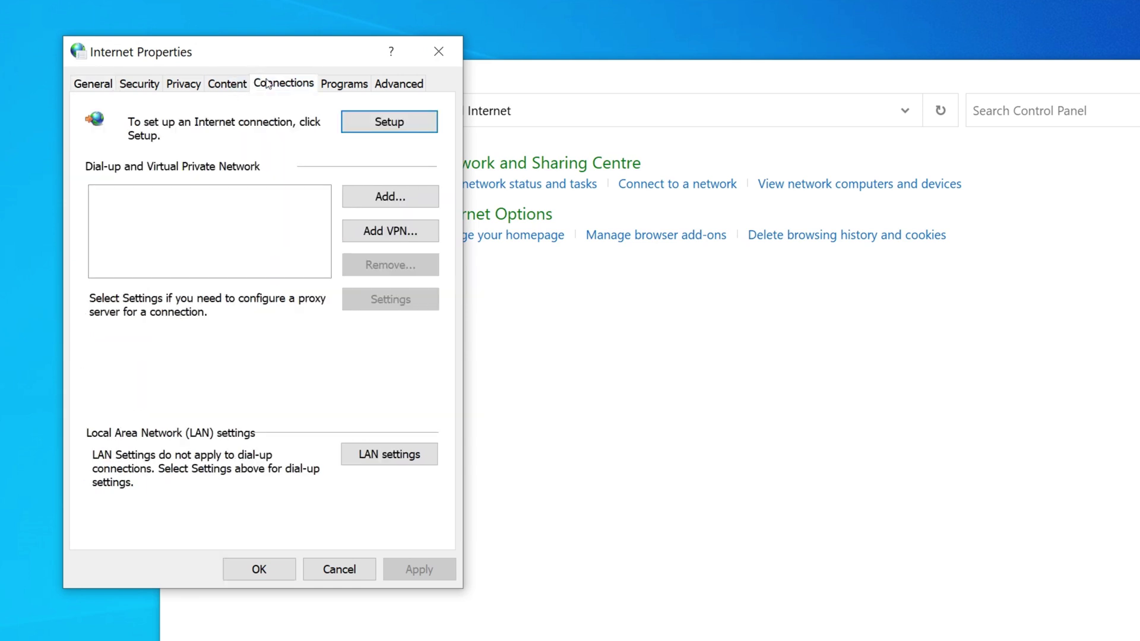
click(397, 459)
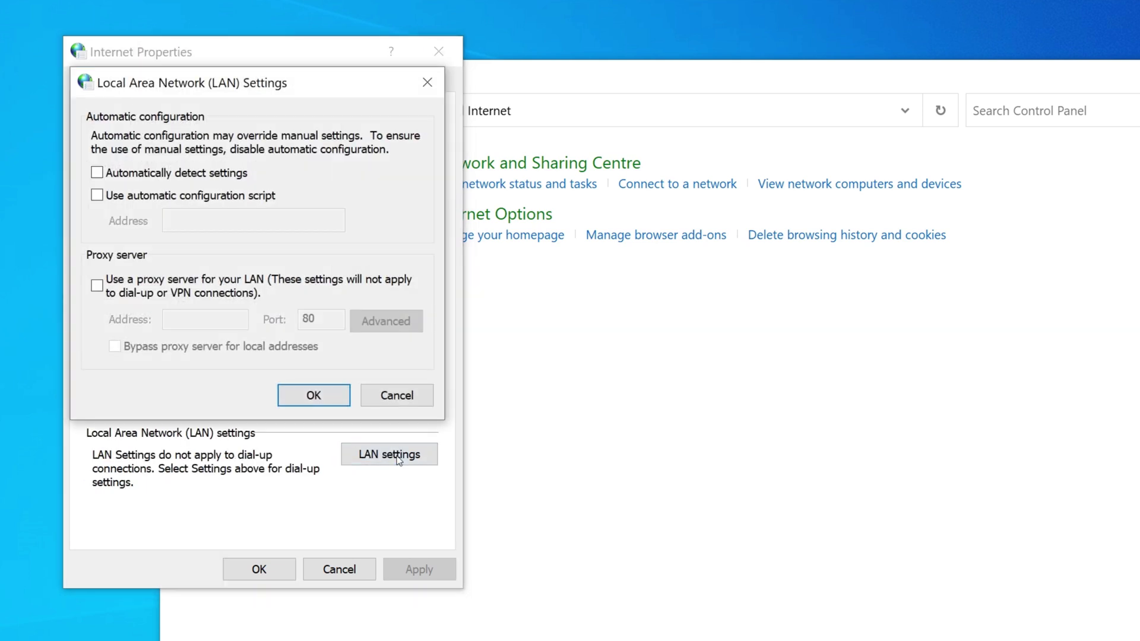
click(181, 176)
click(326, 395)
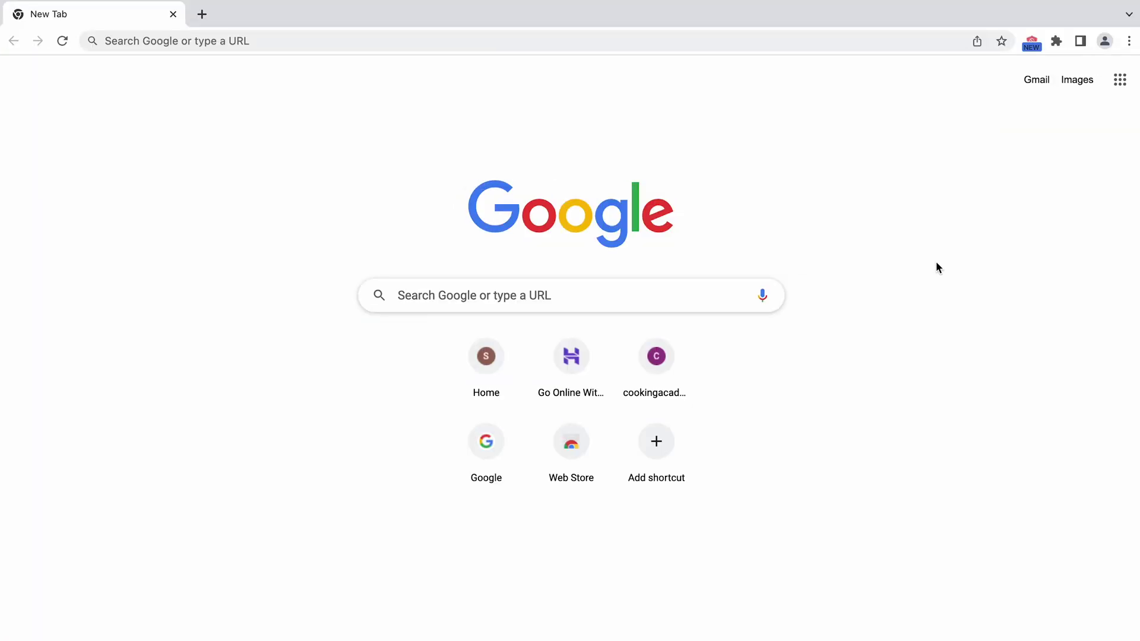
click(1129, 41)
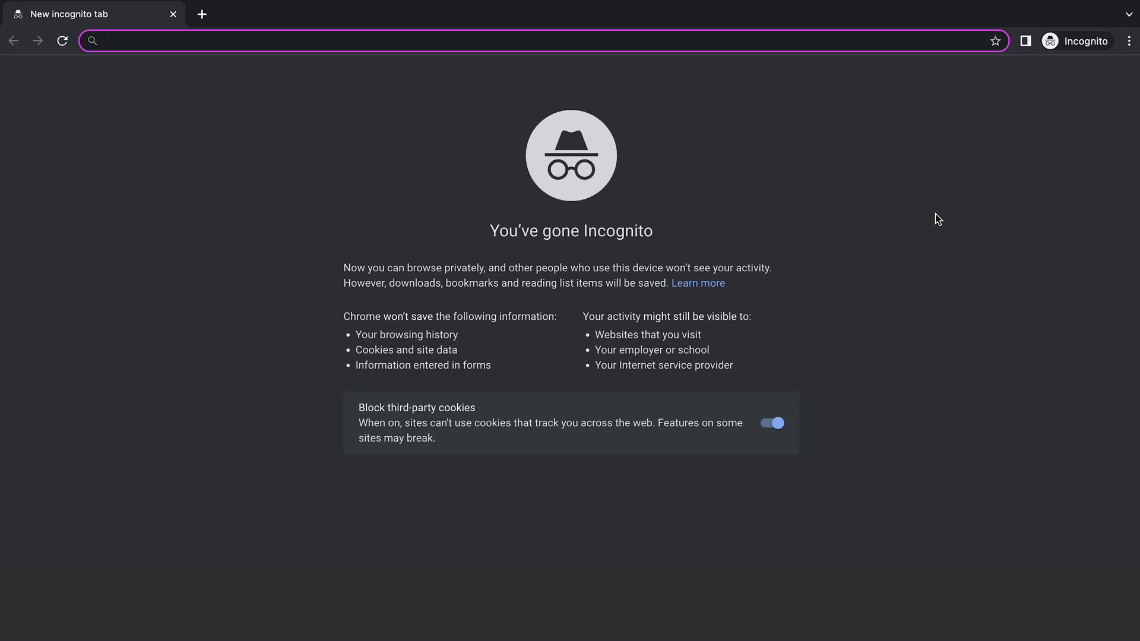
text(startingmywebsite.com)
key(Return)
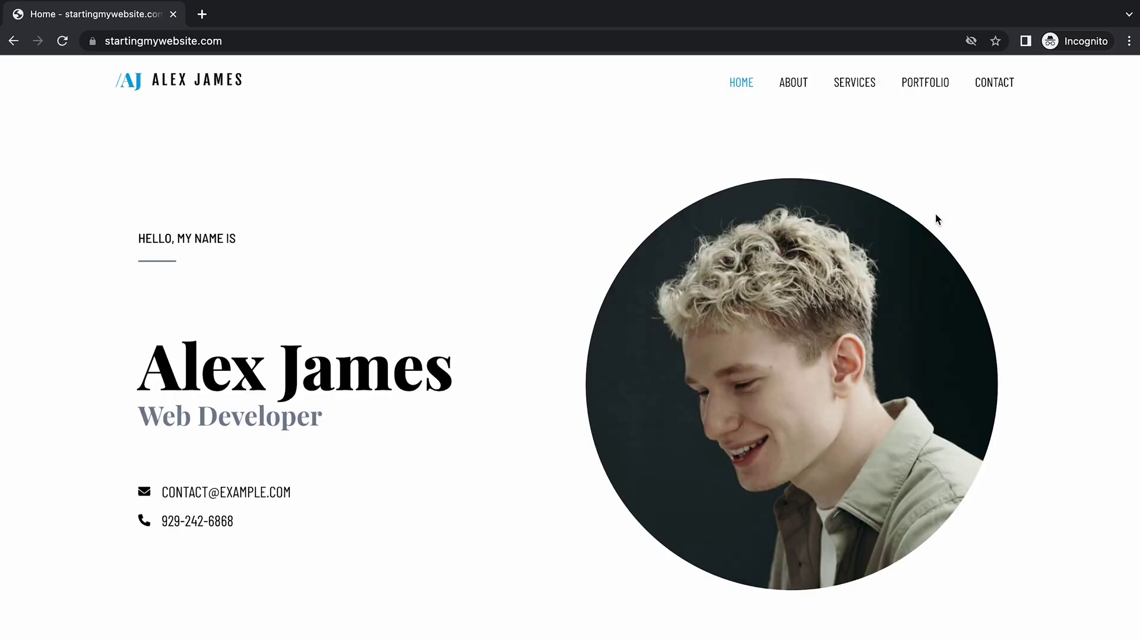
Close the private window, switch off the BlockSite extension and start removing it
key(super+w)
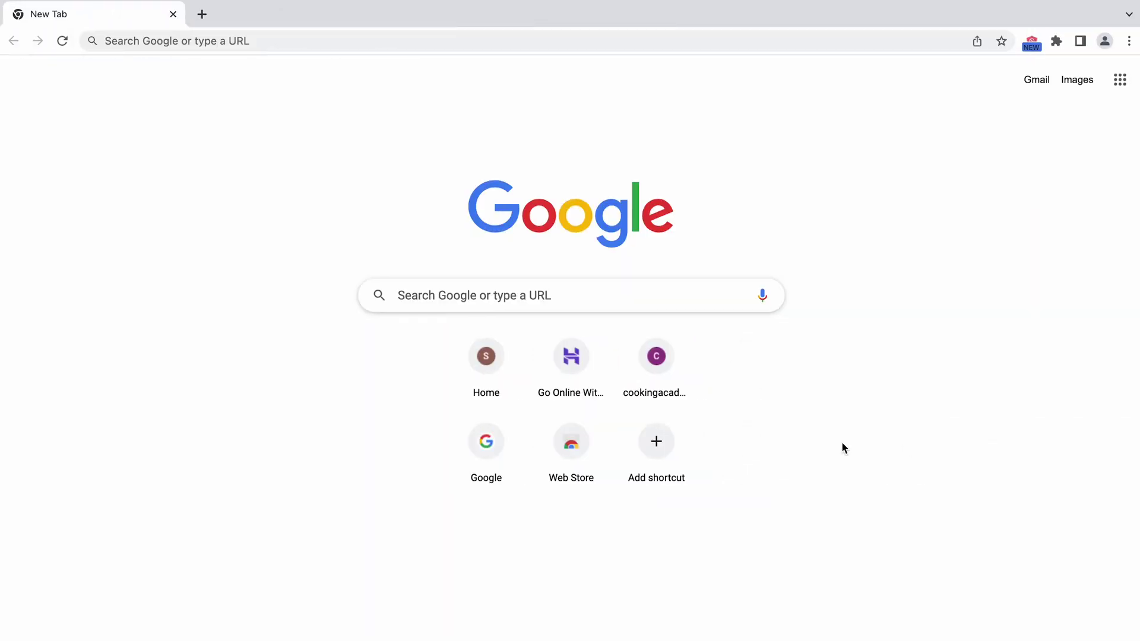
click(1127, 42)
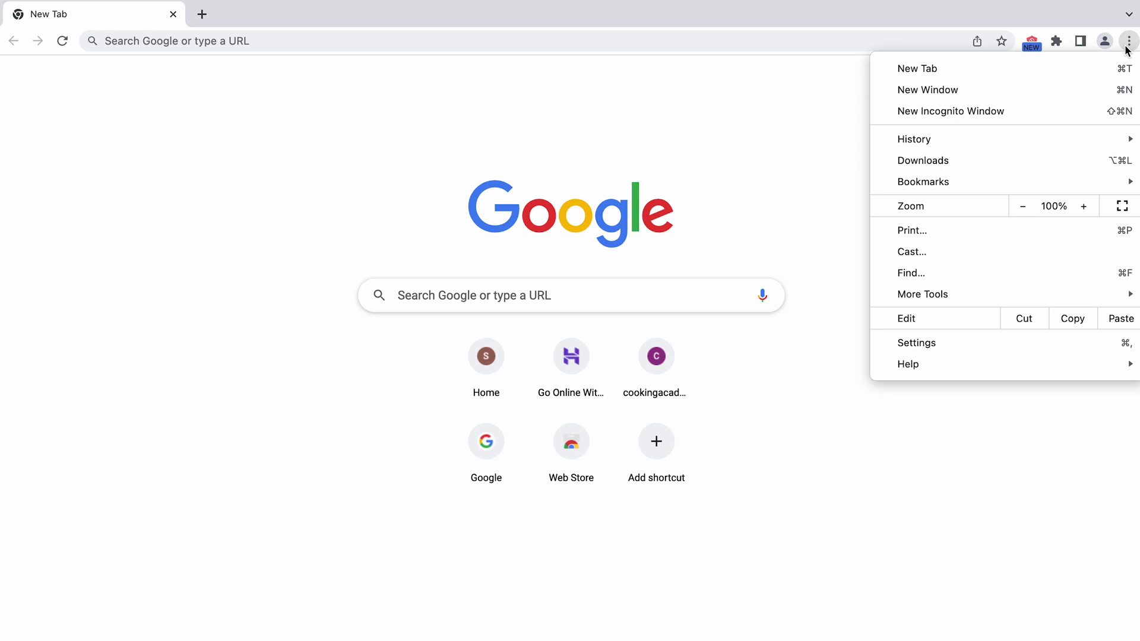
mouse_move(962, 291)
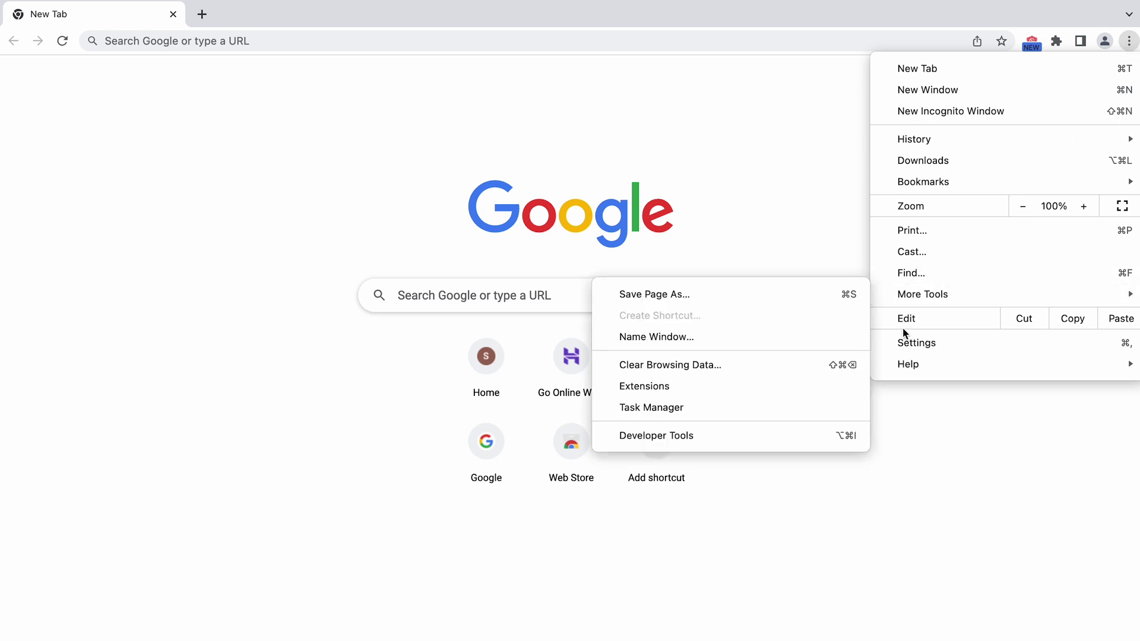
click(782, 388)
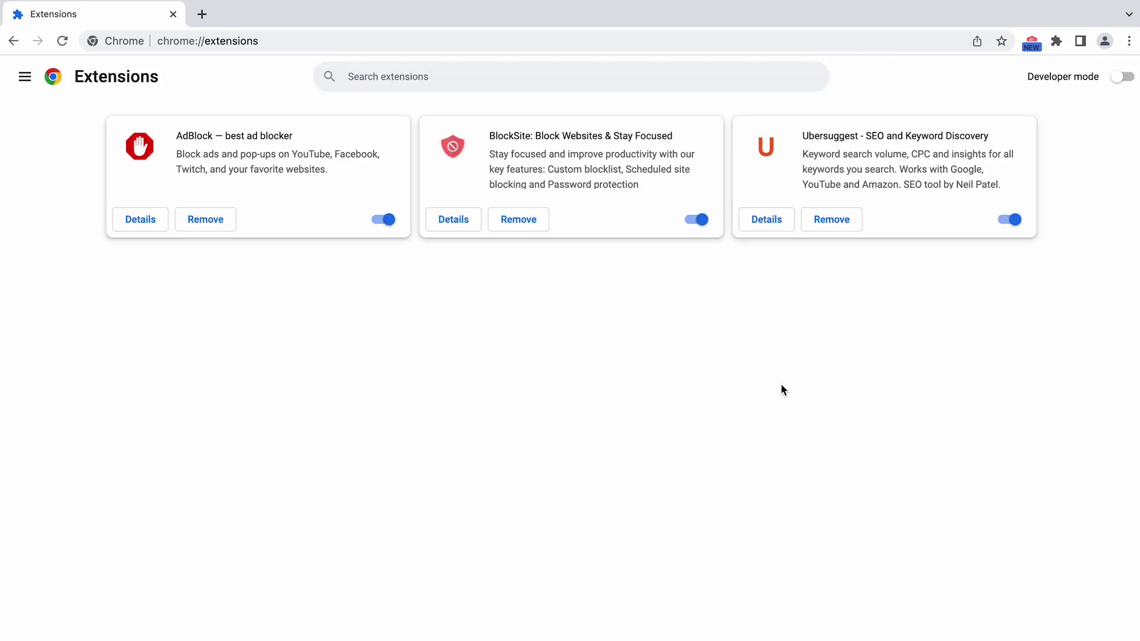
click(698, 219)
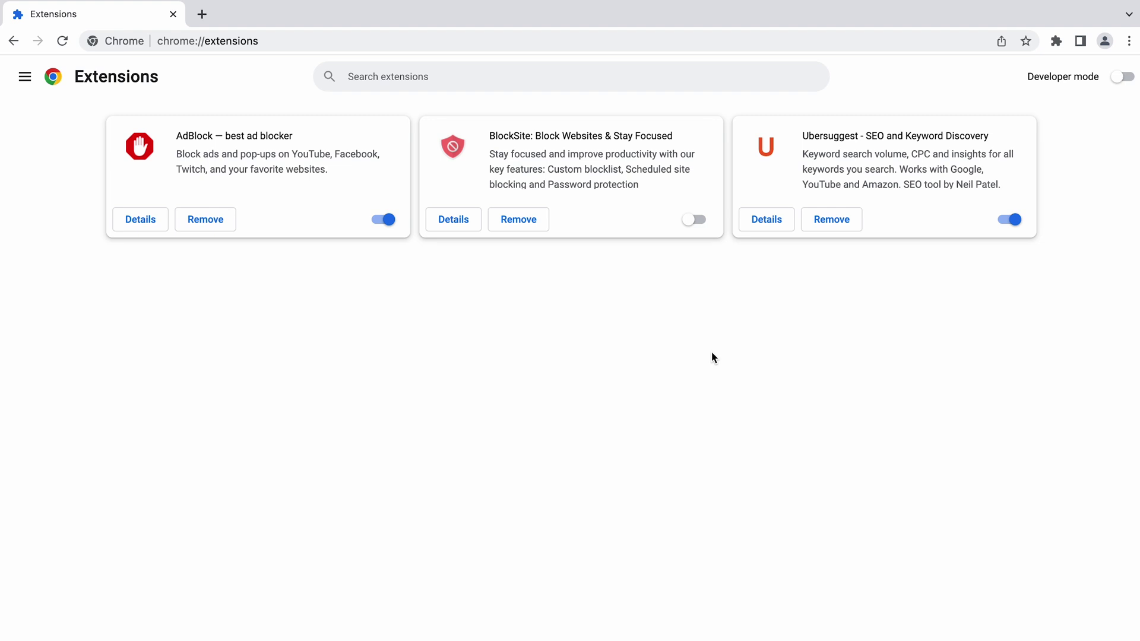
click(518, 220)
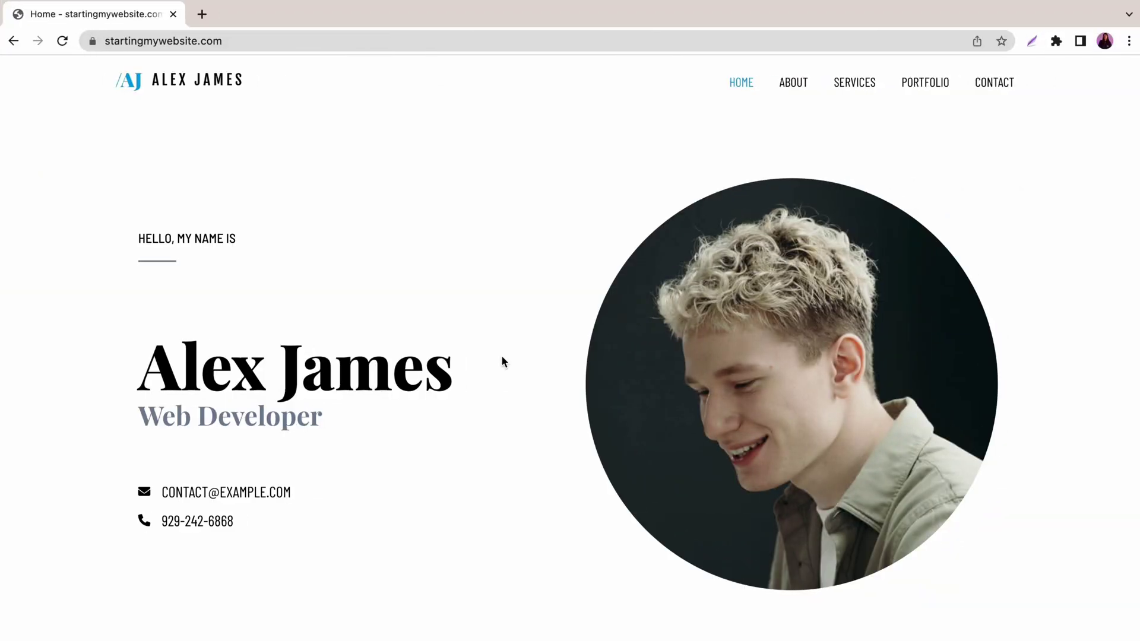
Open the site's certificate details from the padlock to check the startingmywebsite.com common name
click(94, 41)
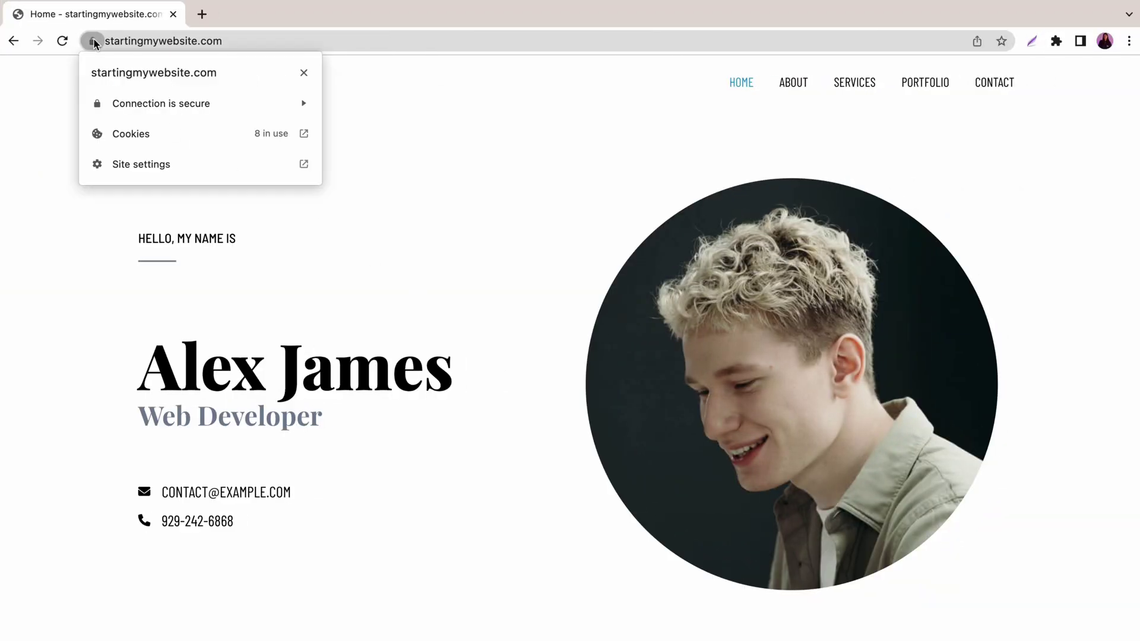
click(174, 103)
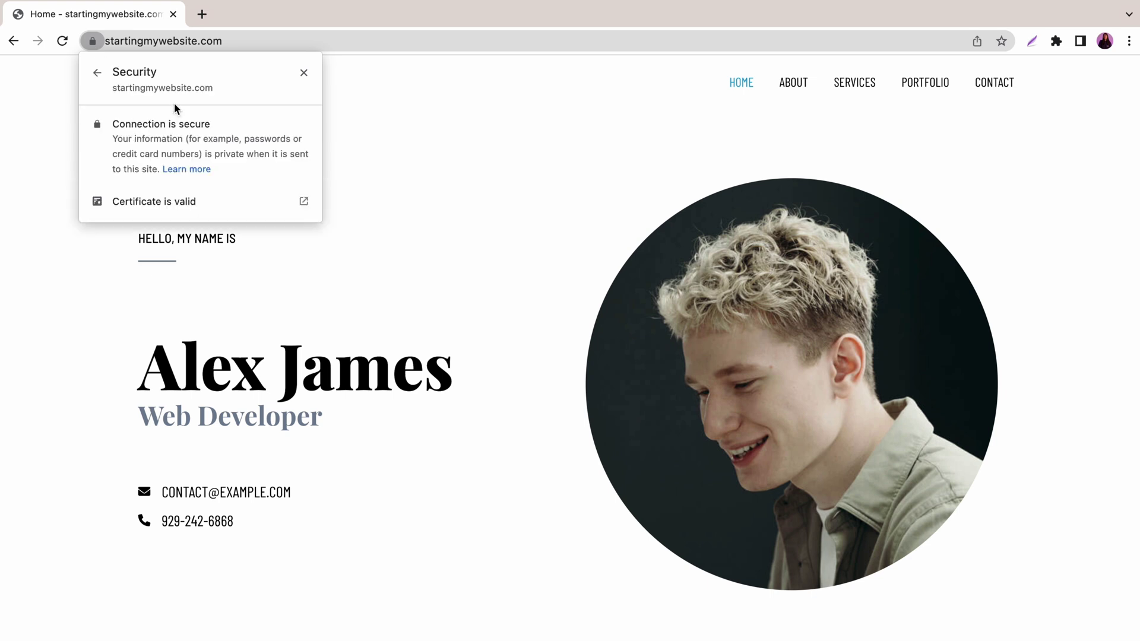
click(176, 201)
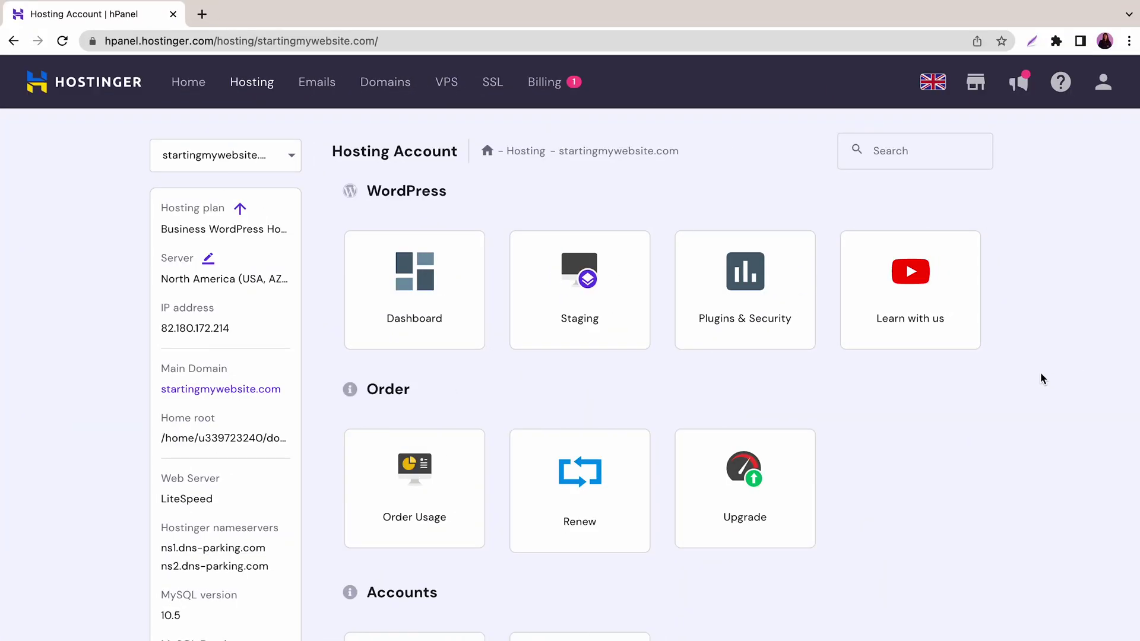
Search hPanel for 'ssl' and open the Lifetime SSL (ZeroSSL) certificate's actions menu
text(ssl)
click(914, 432)
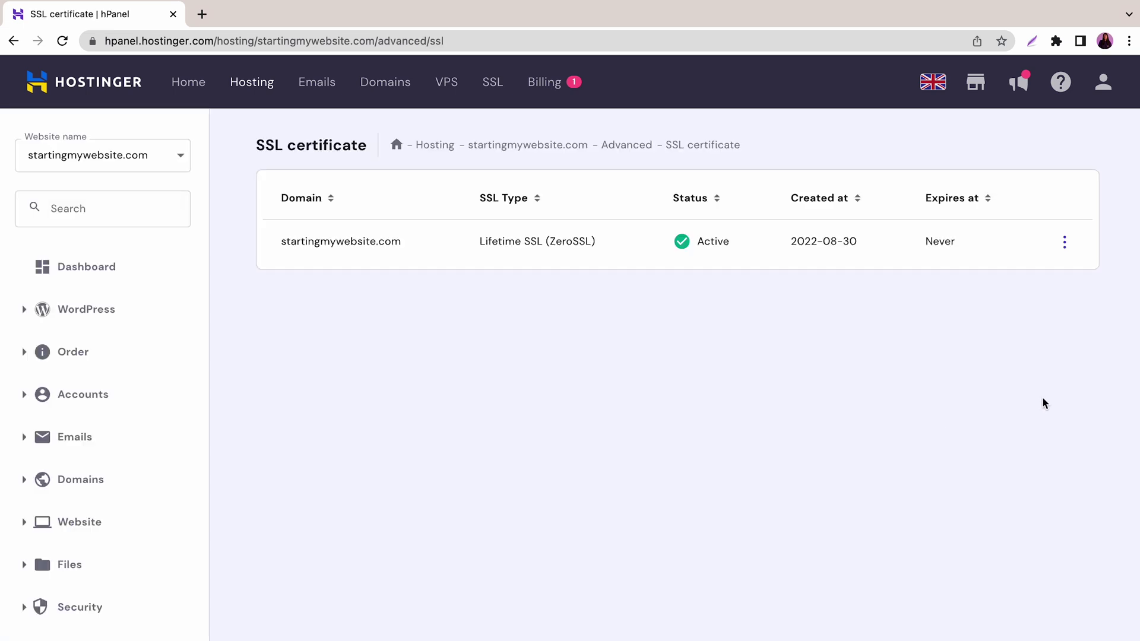
click(1062, 244)
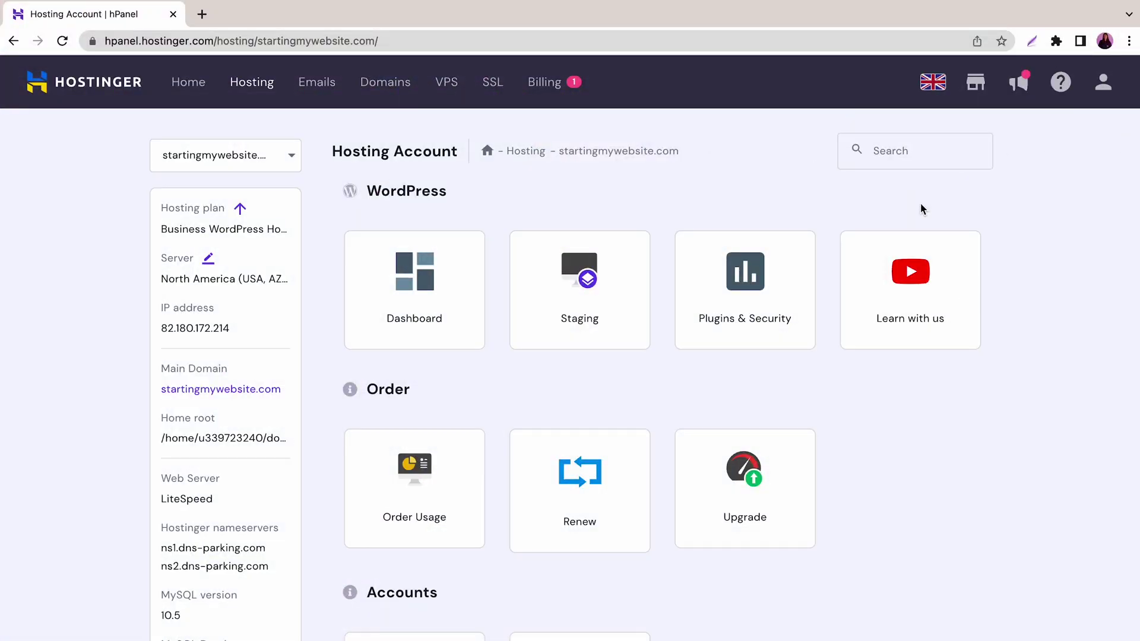
Search the hPanel Hosting Account page for 'php' to reach phpMyAdmin
text(php)
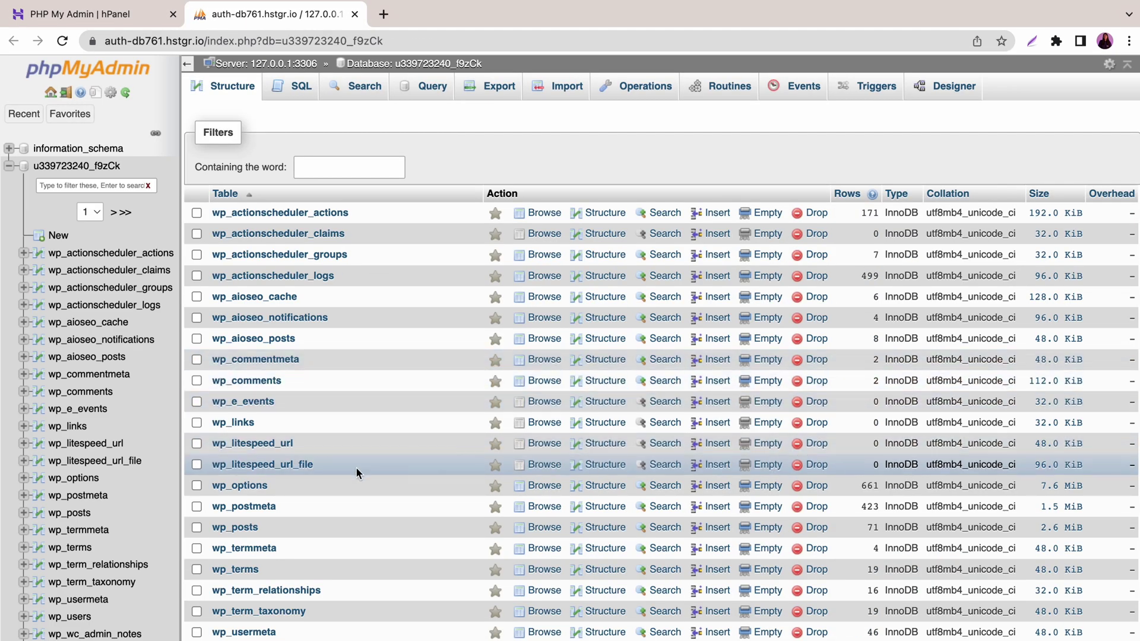
Browse the wp_options table to show its siteurl and home rows
click(248, 485)
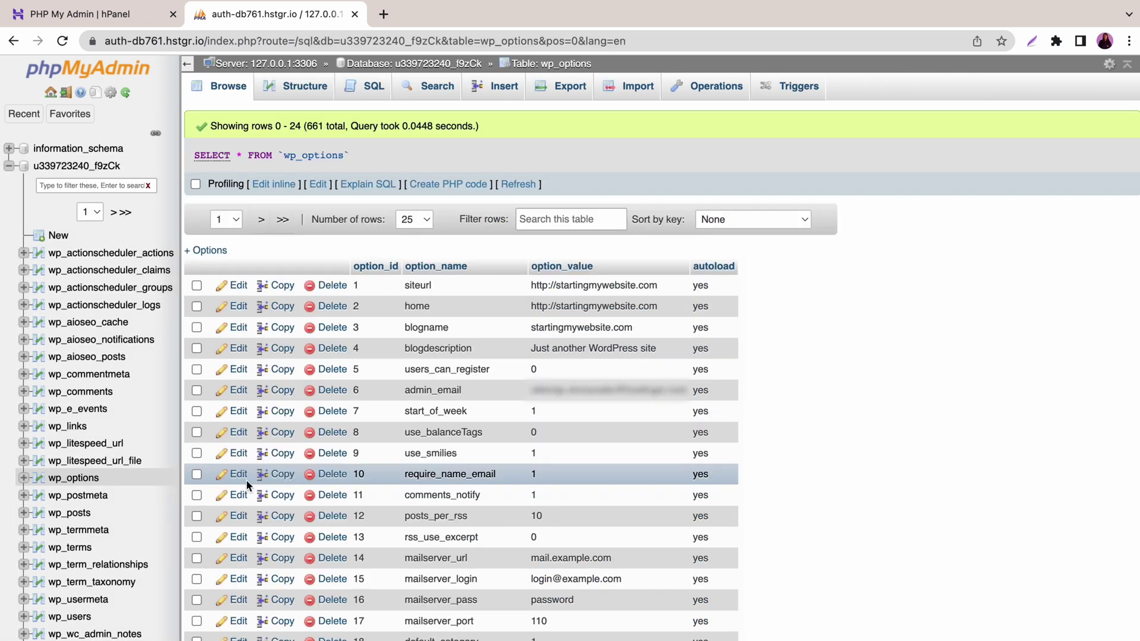